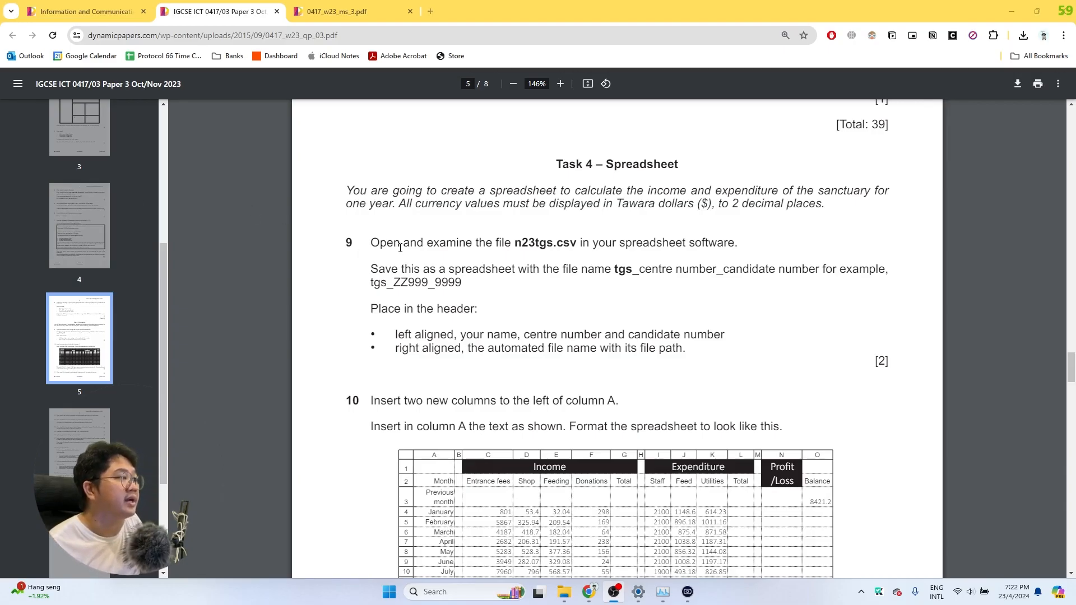
Open the n23tgs CSV file from the confidential source files folder in Excel
scroll(396, 250, up, 1)
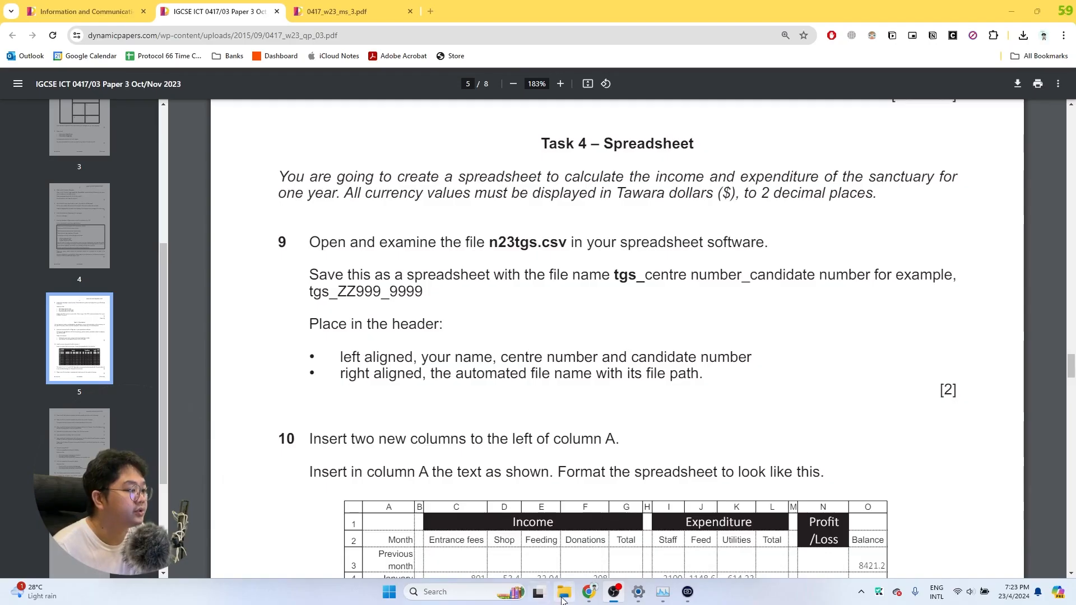
click(564, 589)
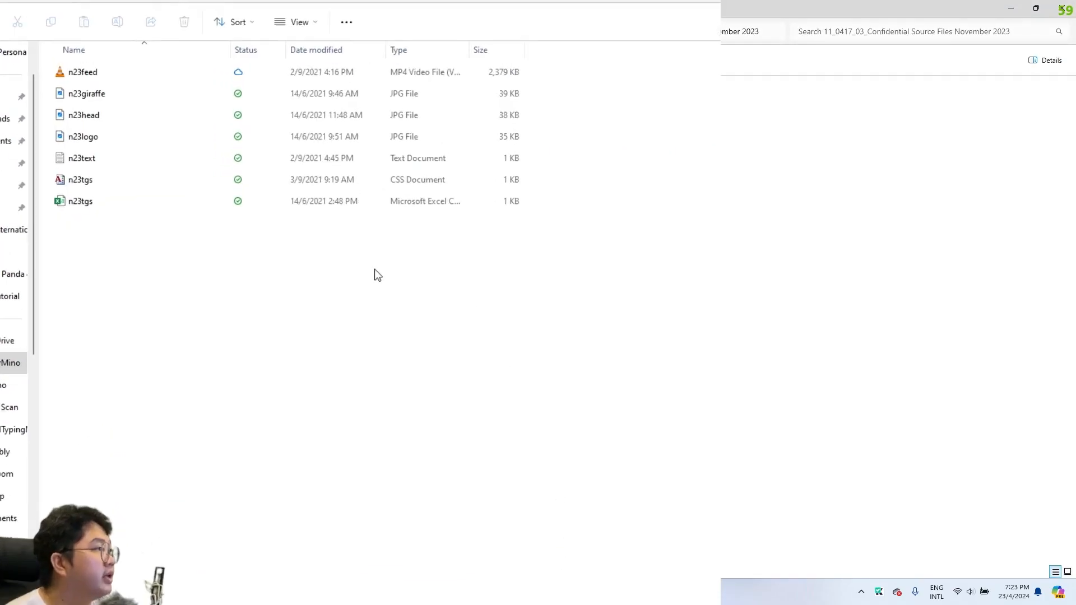
click(62, 207)
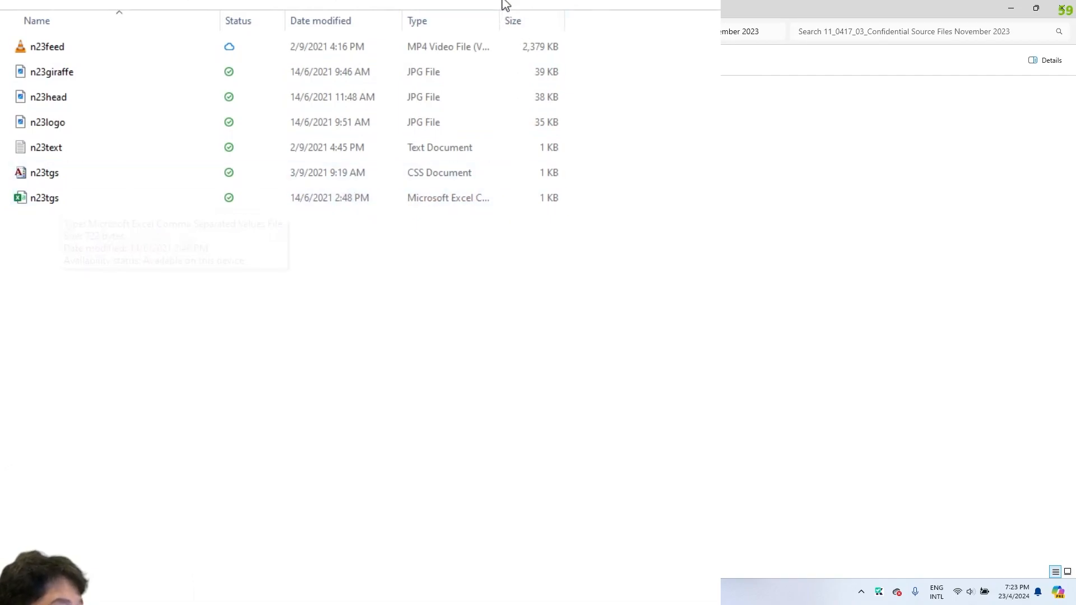
double_click(498, 20)
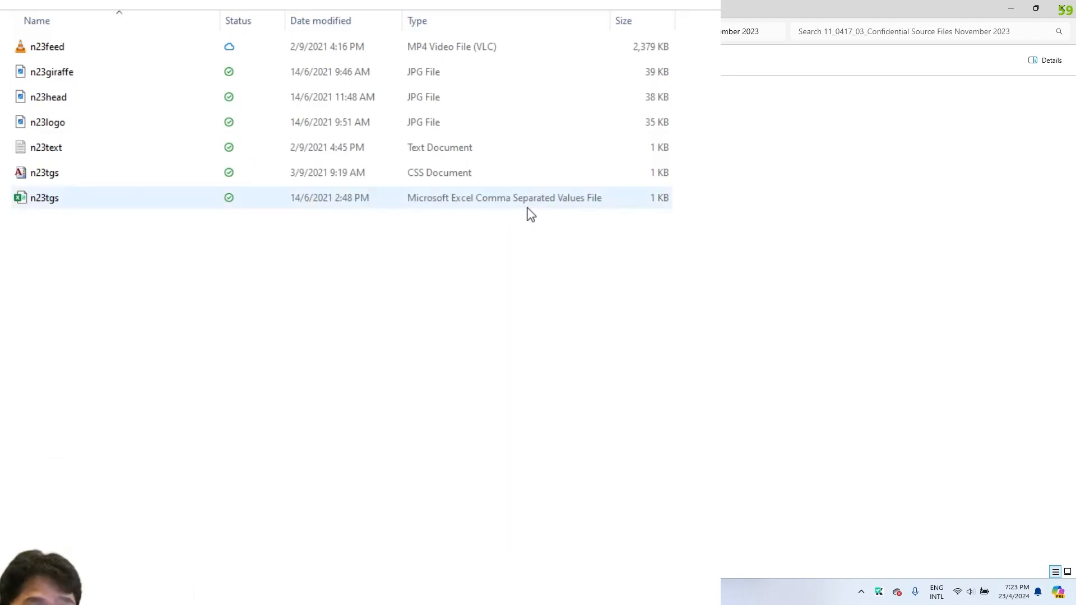
click(180, 200)
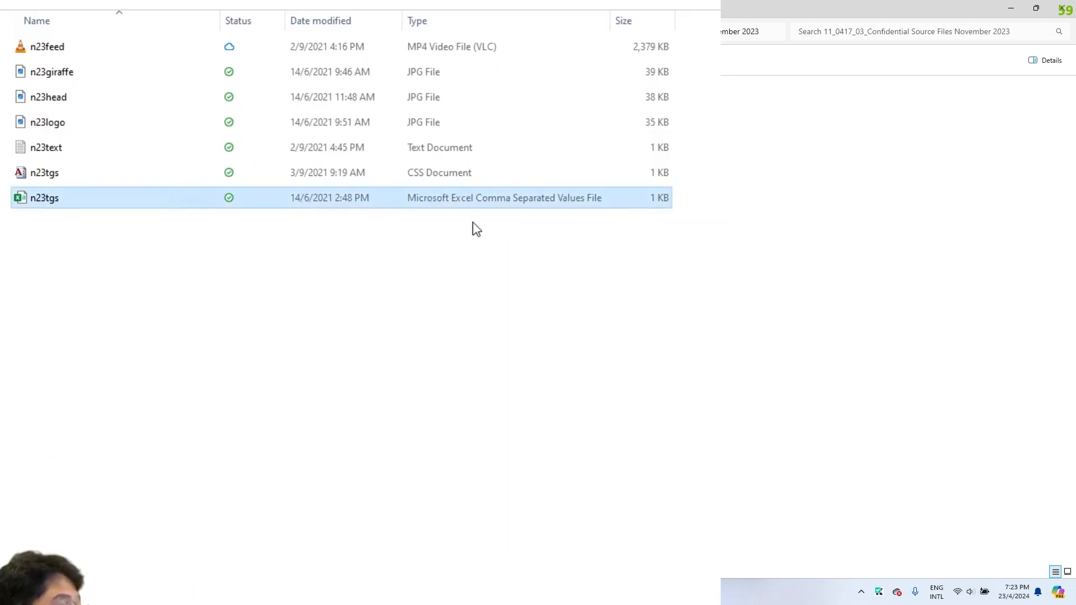
key(Return)
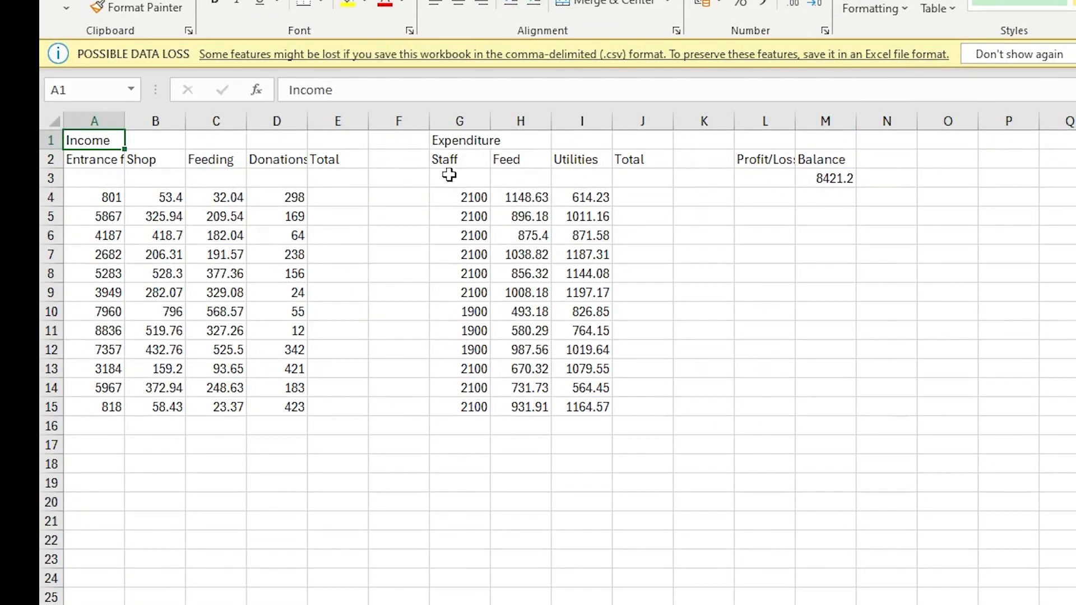
Widen column L to fit the Profit/Loss heading, checking the Income and Expenditure blocks and the M3 balance
drag(87, 146, 336, 412)
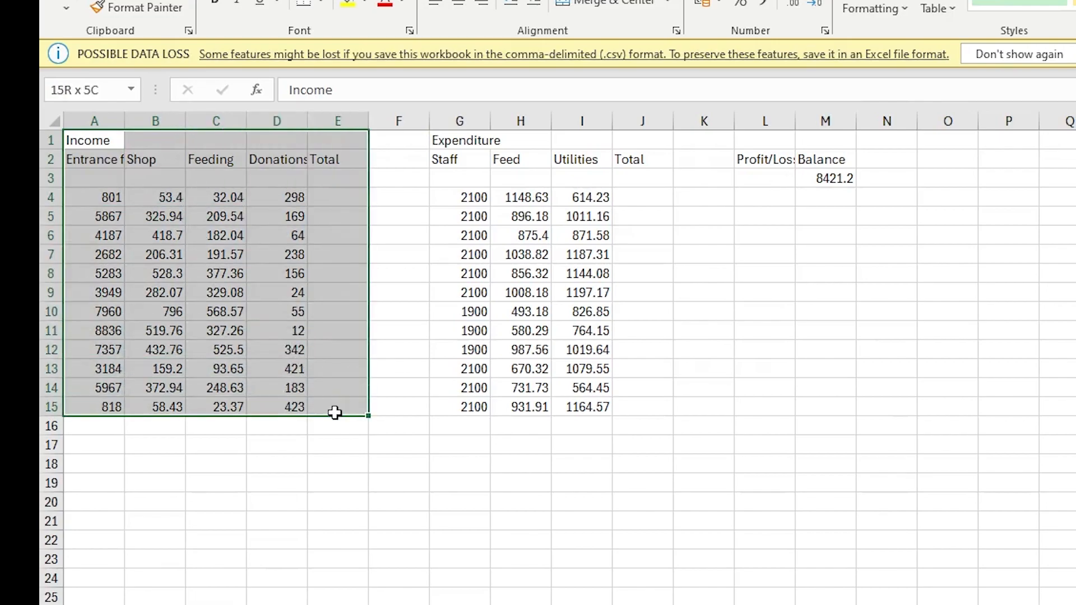
drag(471, 134, 642, 406)
drag(801, 121, 810, 121)
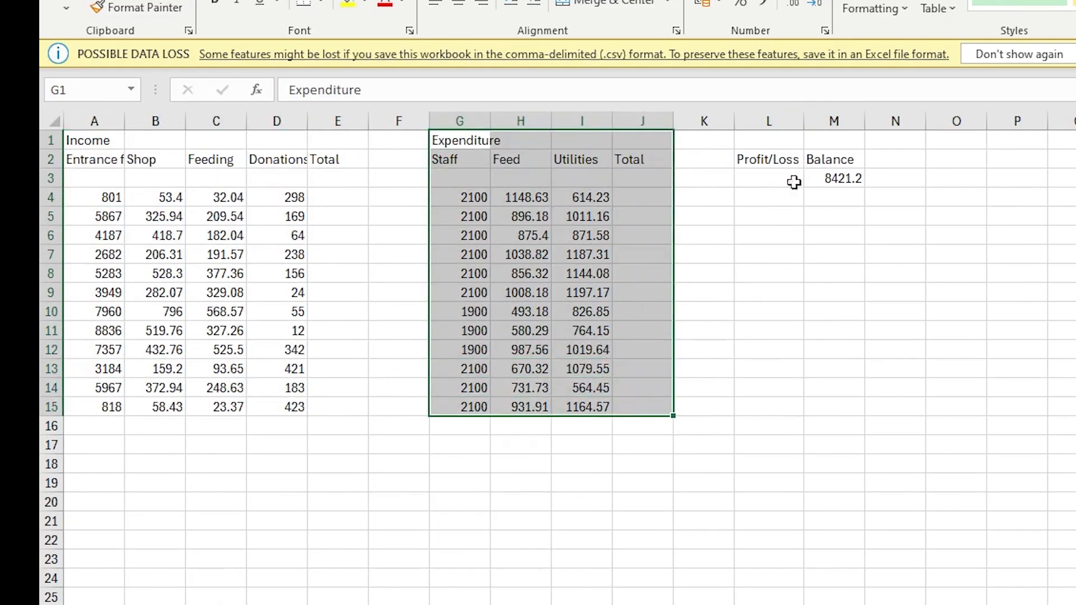
click(767, 159)
click(846, 178)
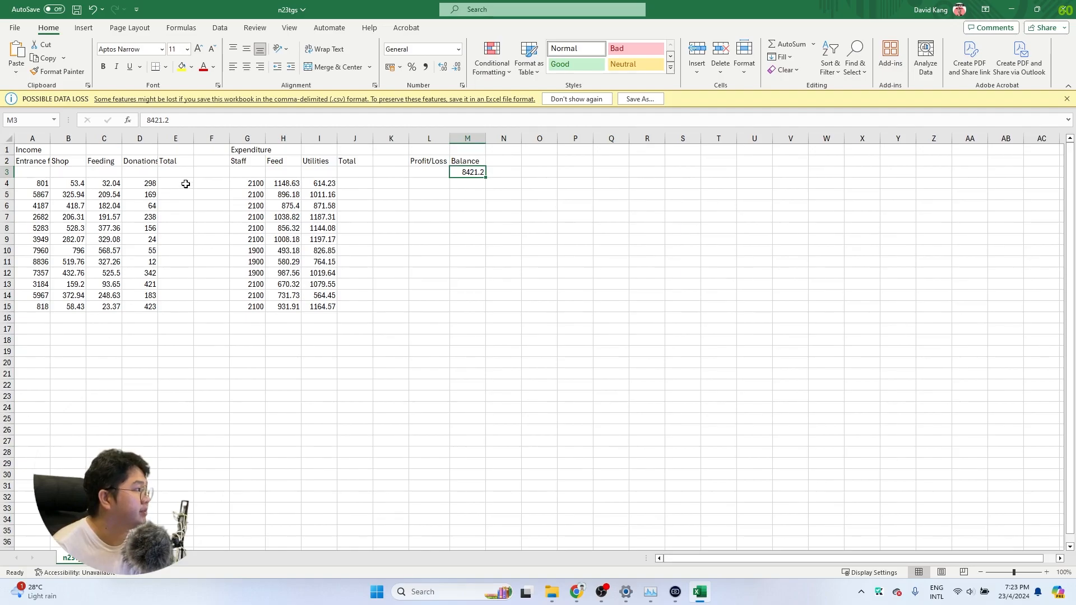
drag(337, 197, 338, 405)
drag(350, 183, 358, 302)
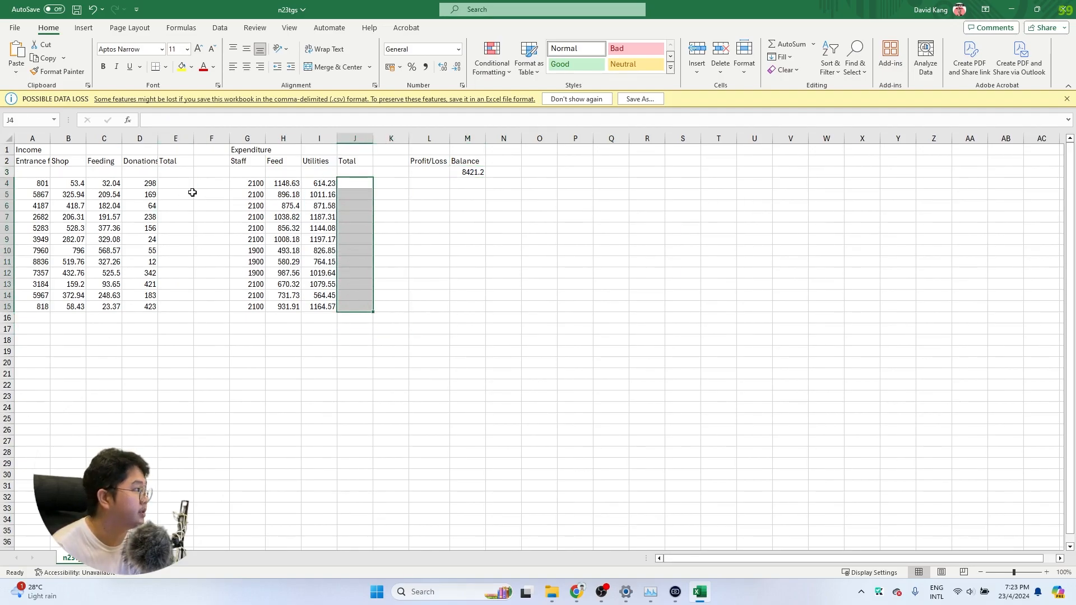
click(424, 172)
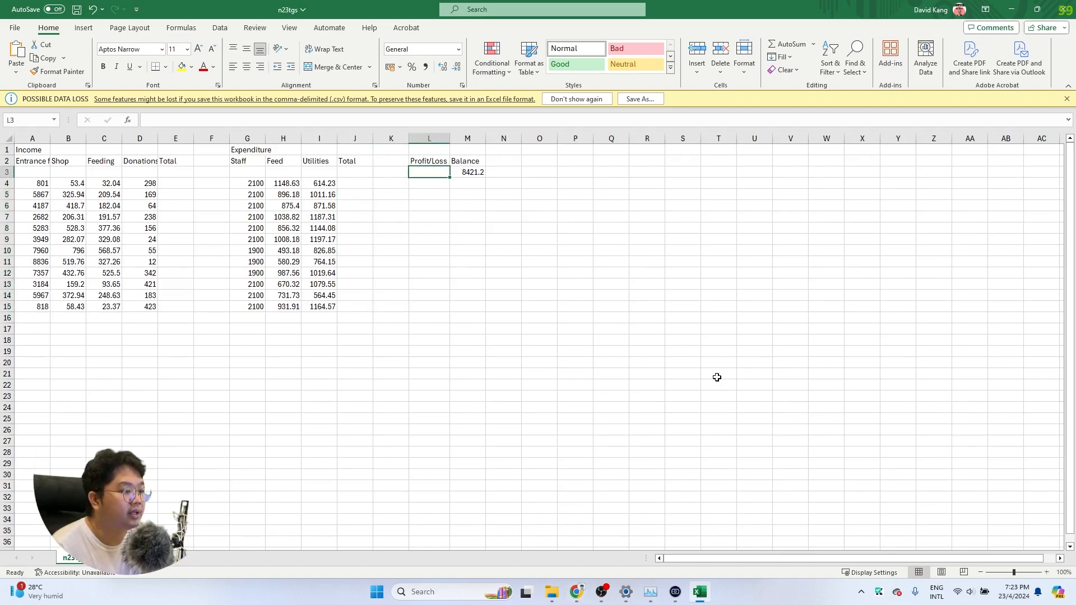
key(alt+Tab)
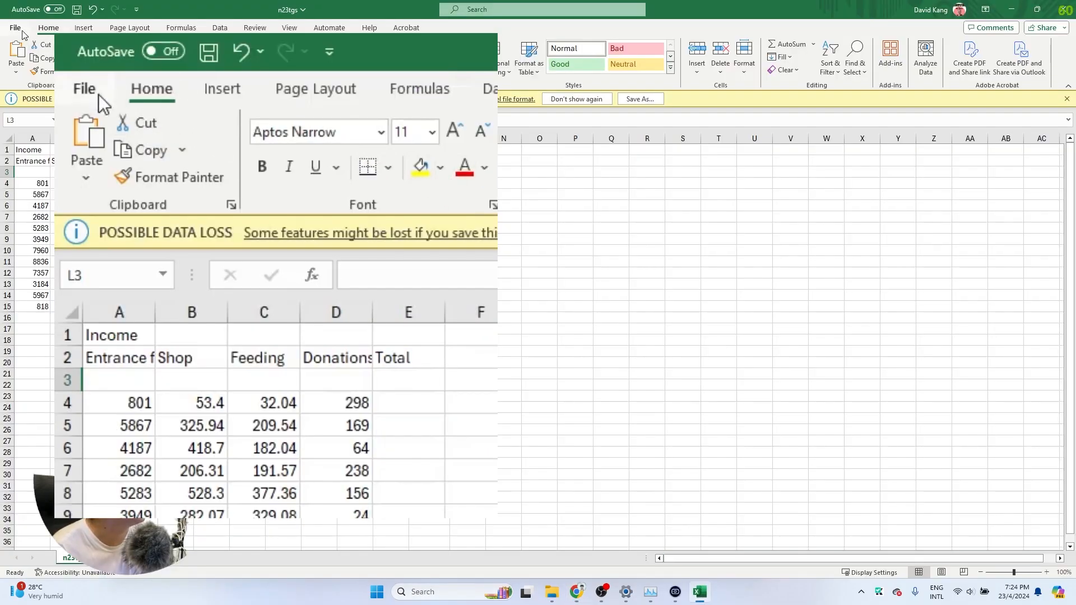
click(21, 31)
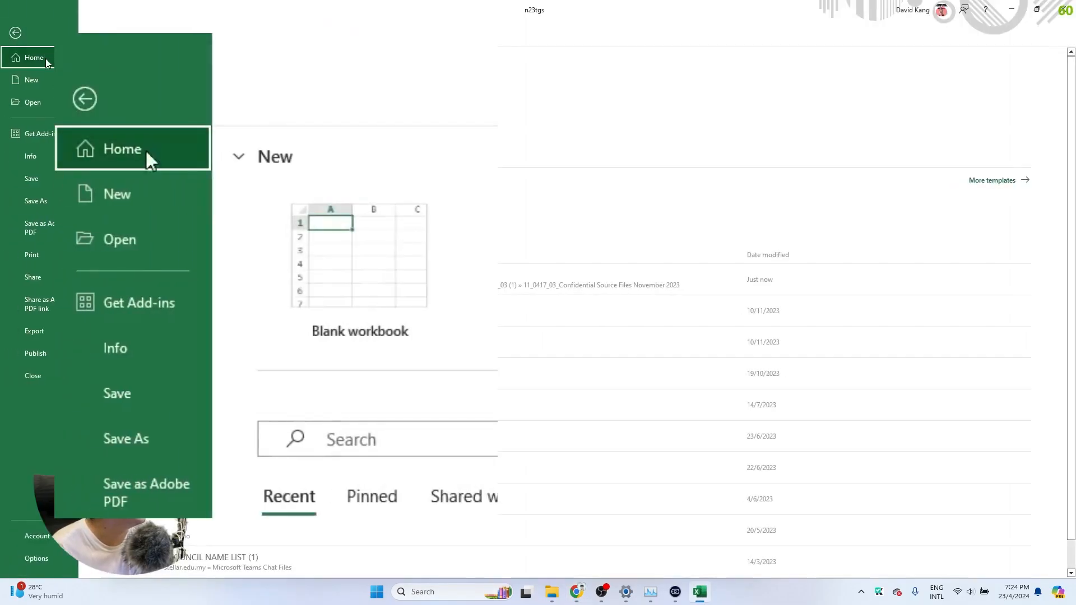
click(36, 200)
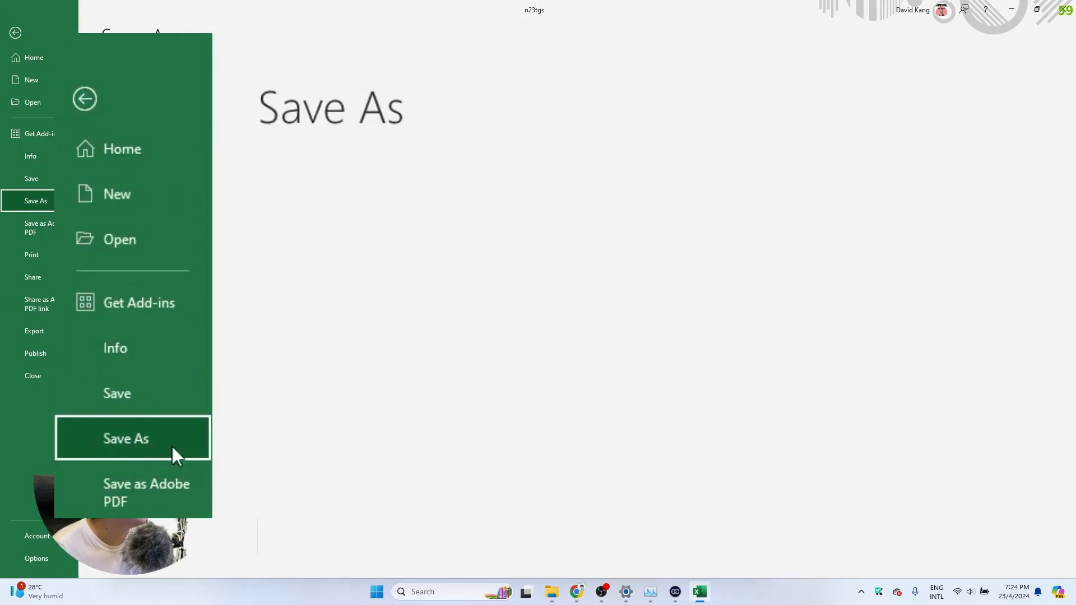
scroll(464, 483, down, 3)
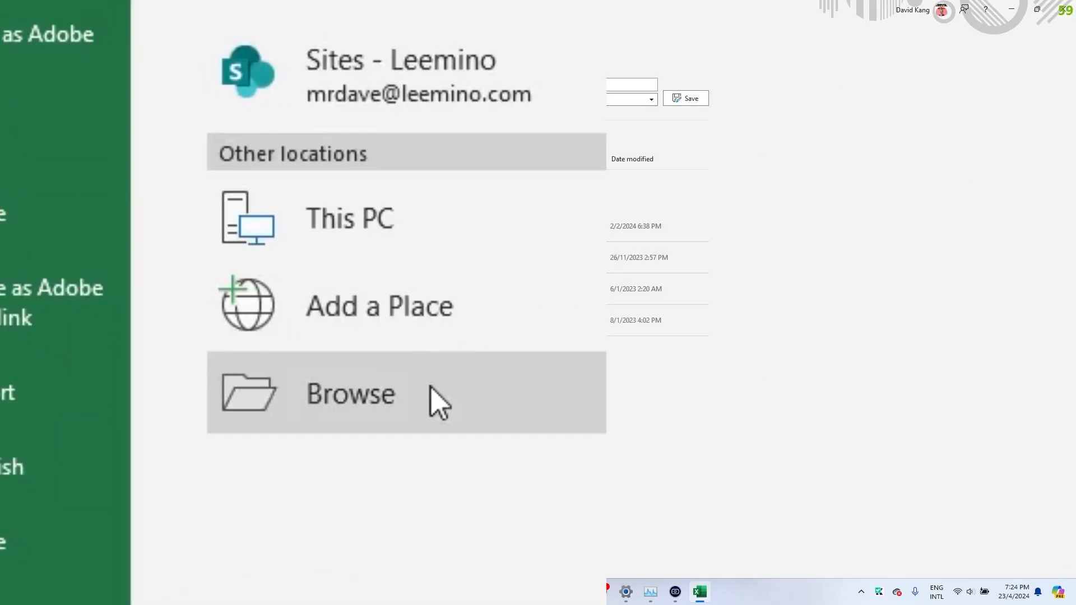
click(439, 402)
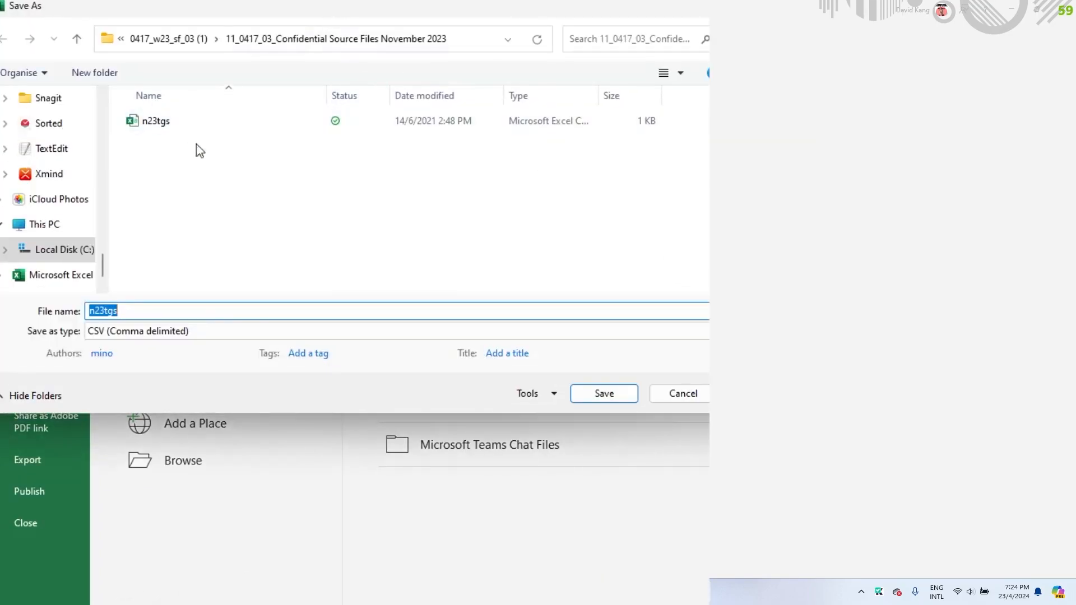
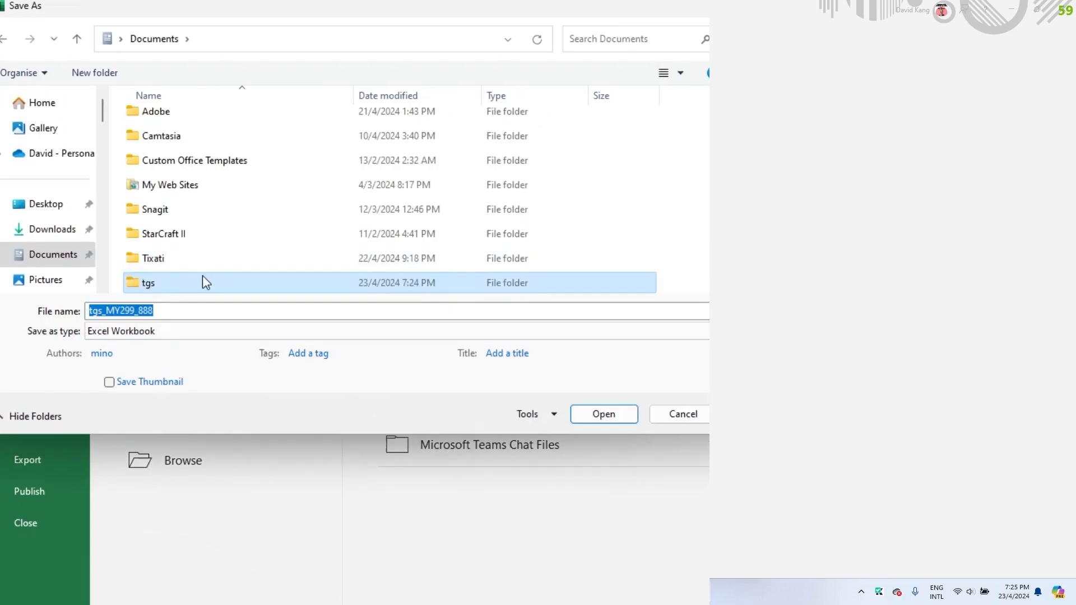
double_click(204, 281)
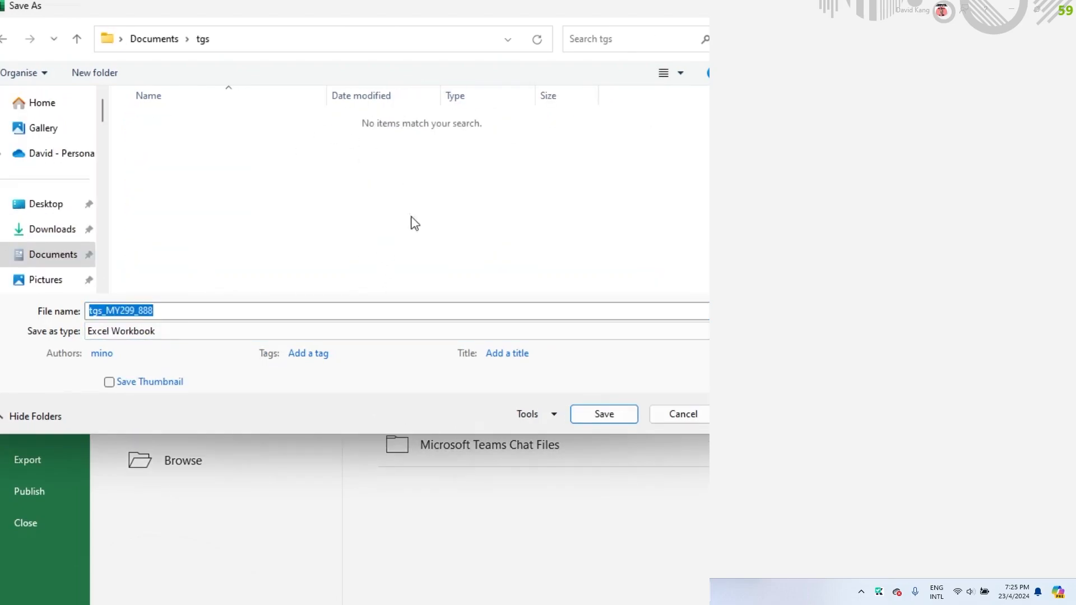
click(102, 305)
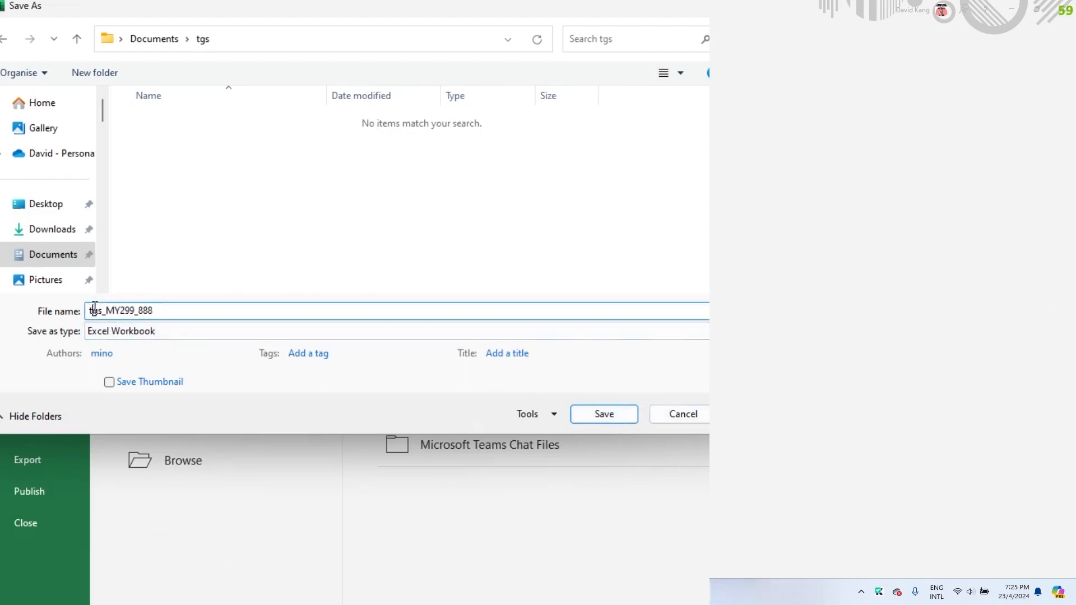
click(606, 417)
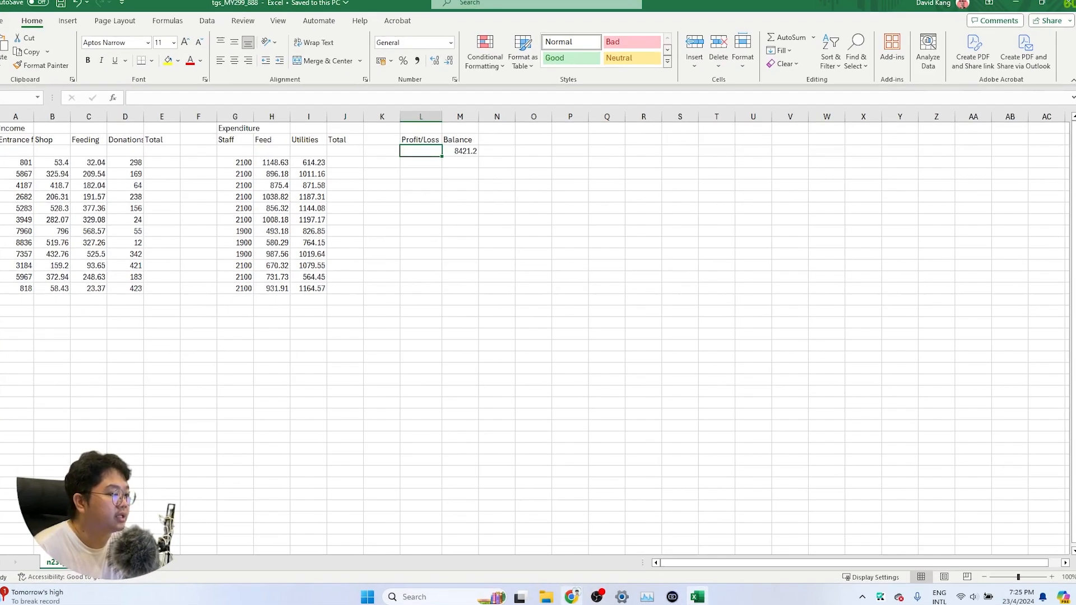
key(alt+Tab)
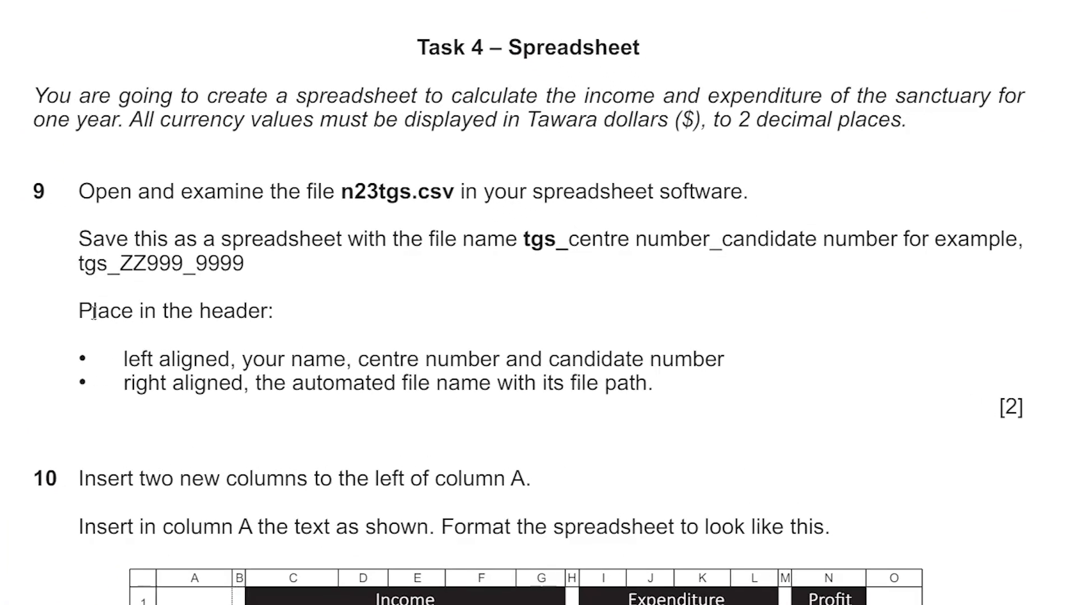
drag(87, 313, 277, 334)
click(291, 336)
click(699, 592)
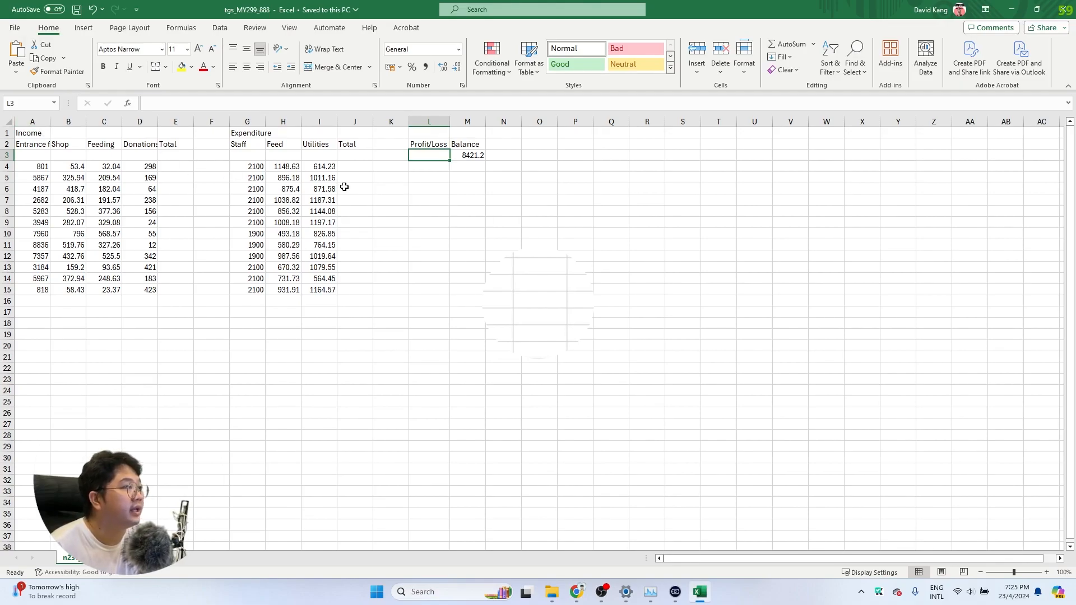
In Page Layout view, type the candidate's name, centre number and candidate number into the left header
click(289, 25)
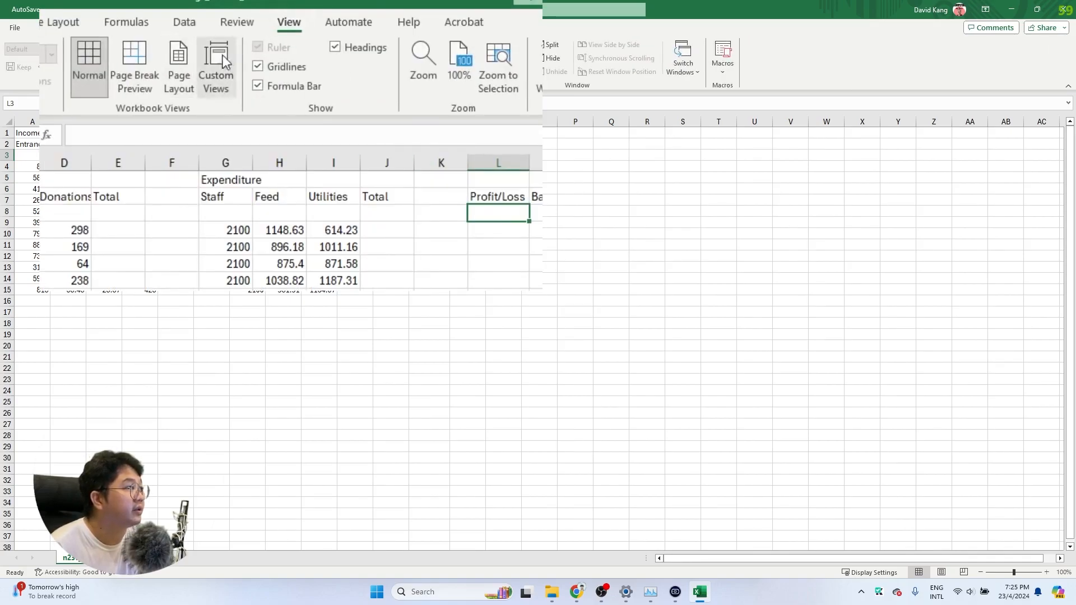
click(178, 68)
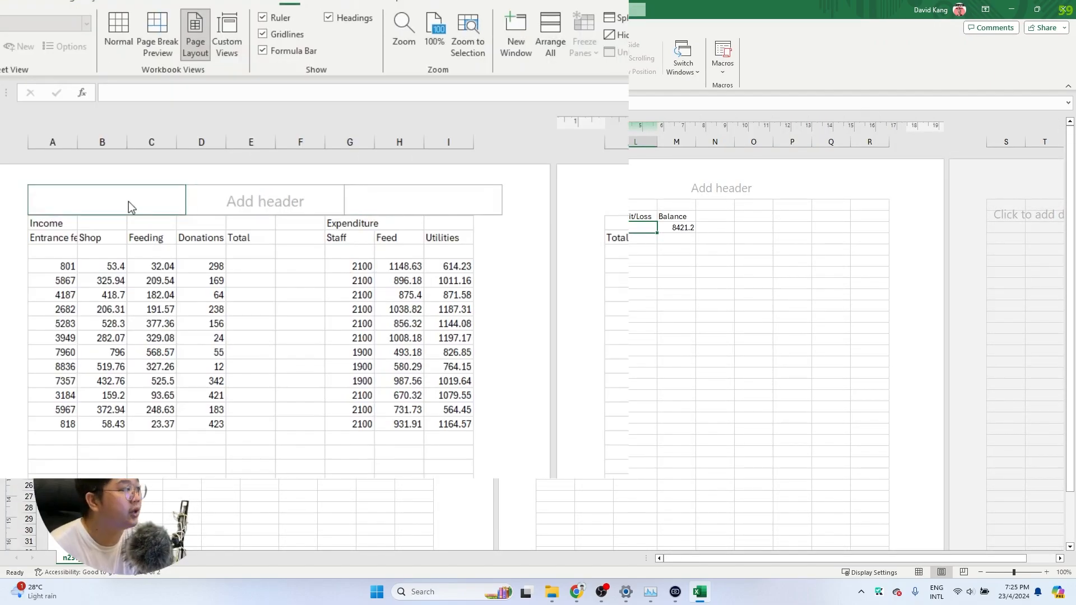
click(103, 263)
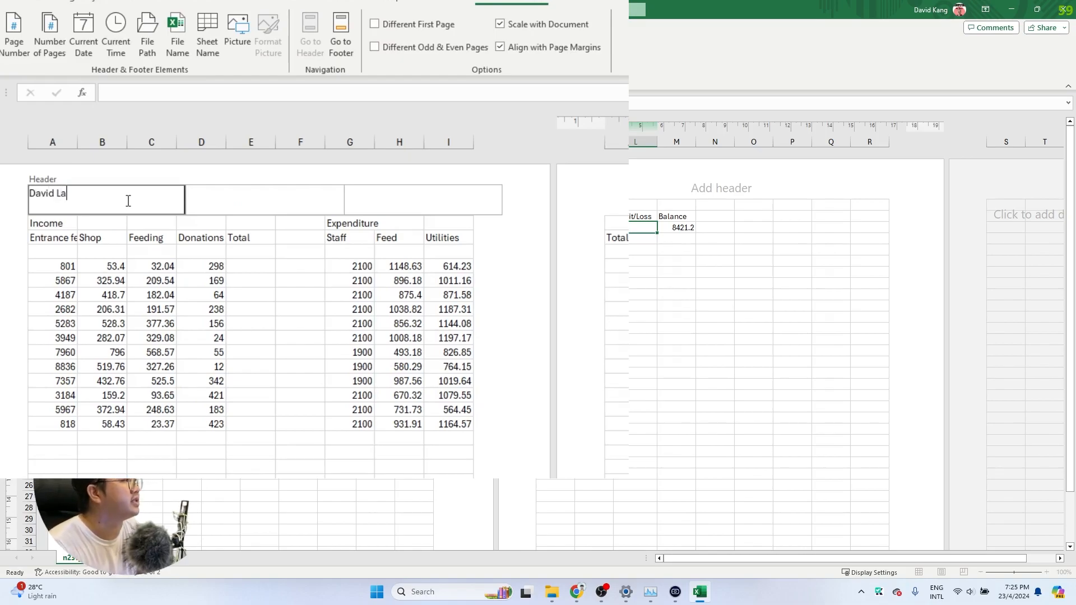
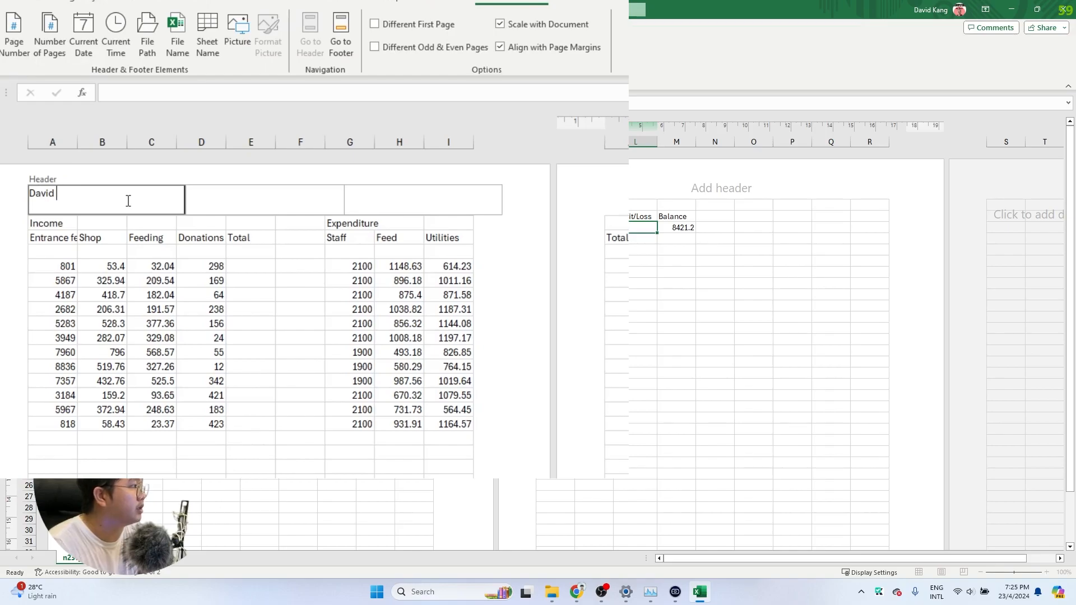
text(Kang, c)
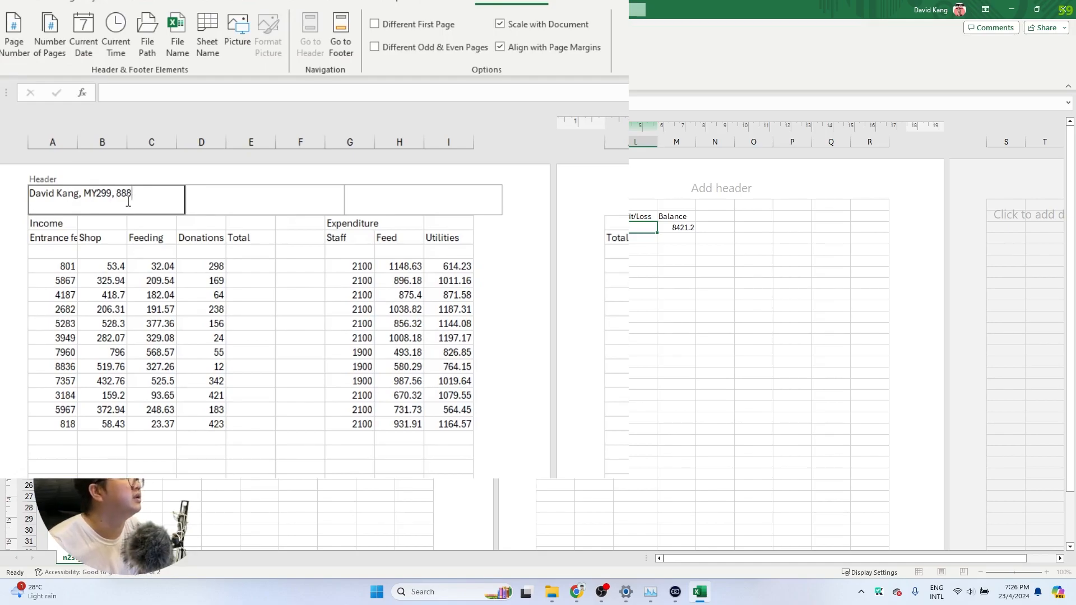
click(384, 199)
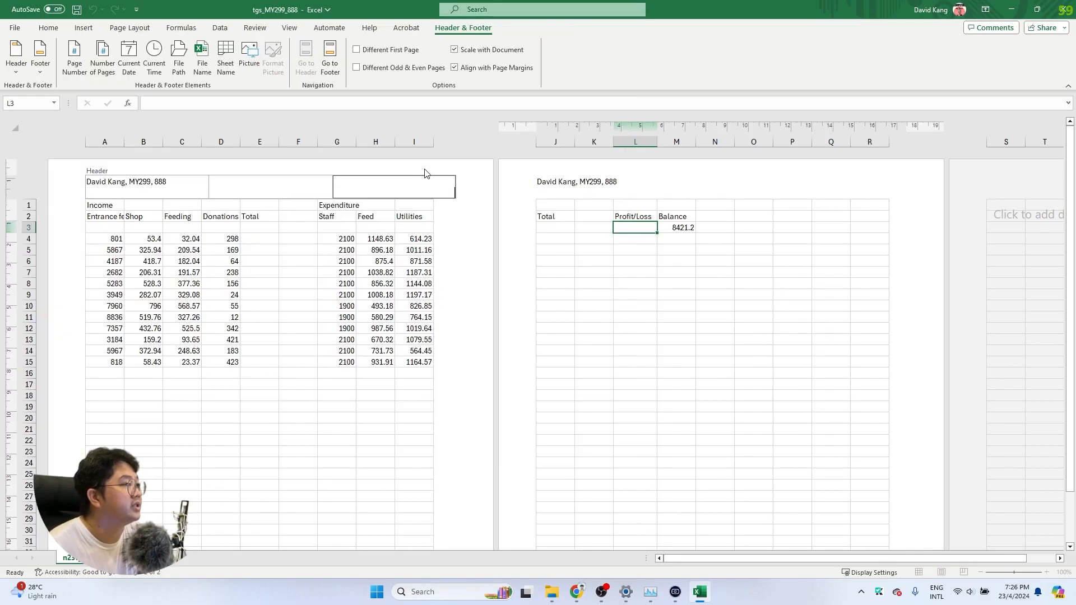
Clear the muddled right header section and insert the automatic File Path field
key(alt+Tab)
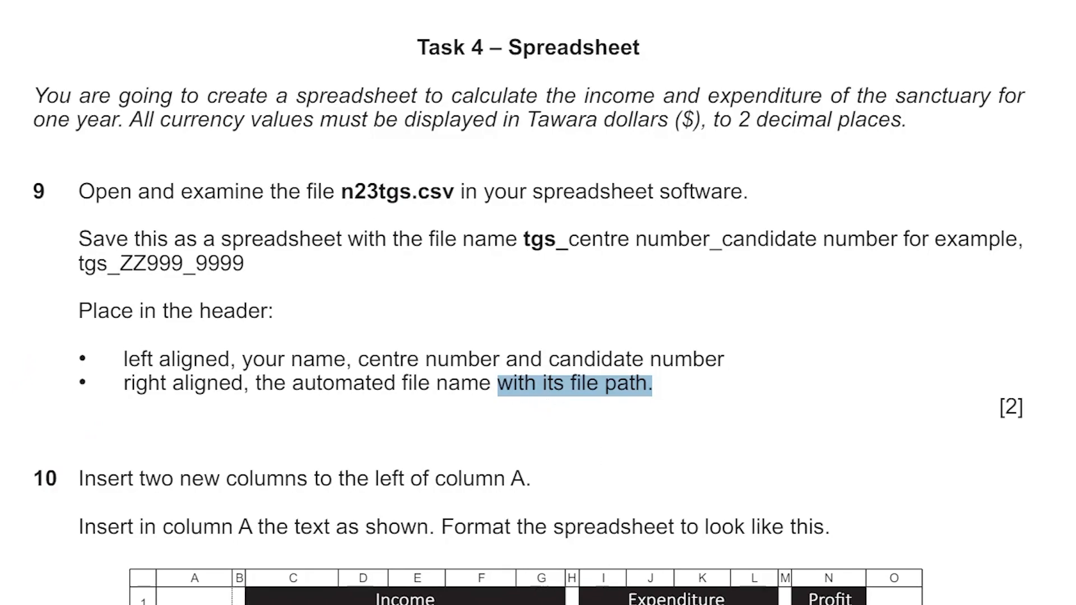
key(alt+Tab)
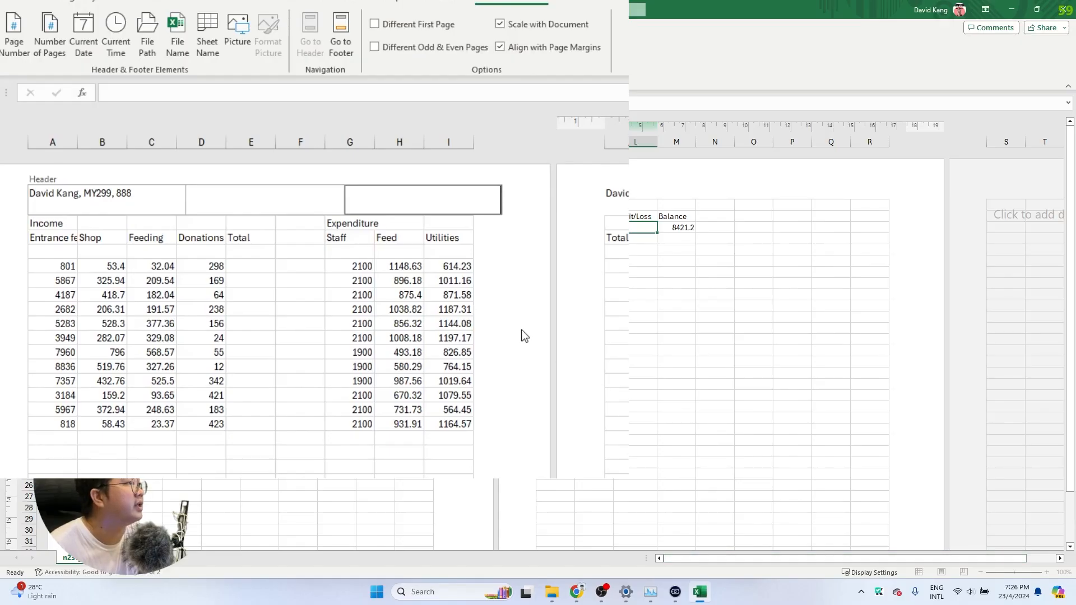
click(180, 29)
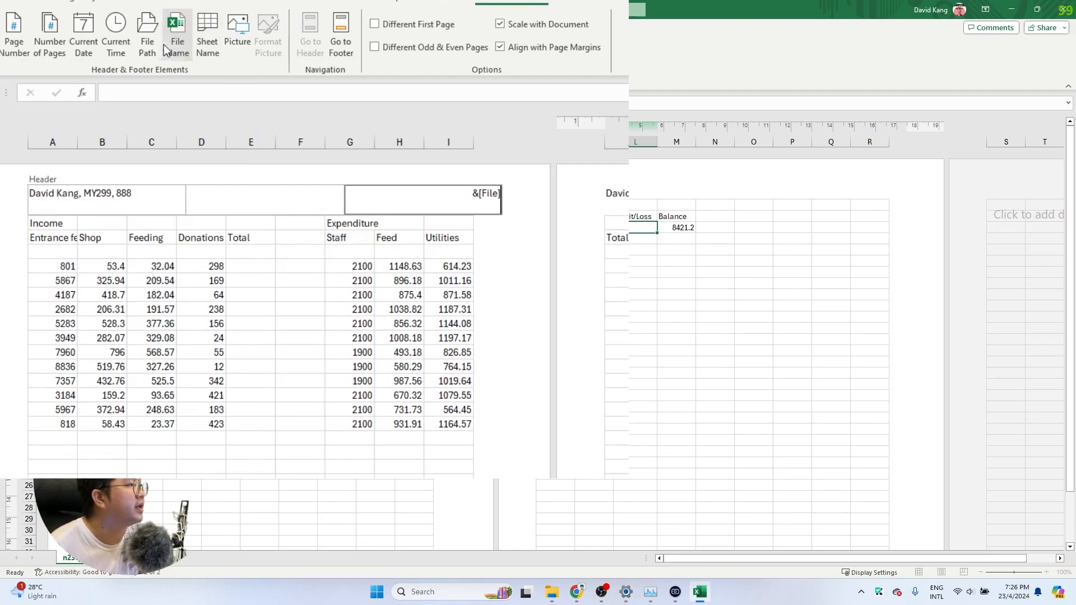
click(147, 31)
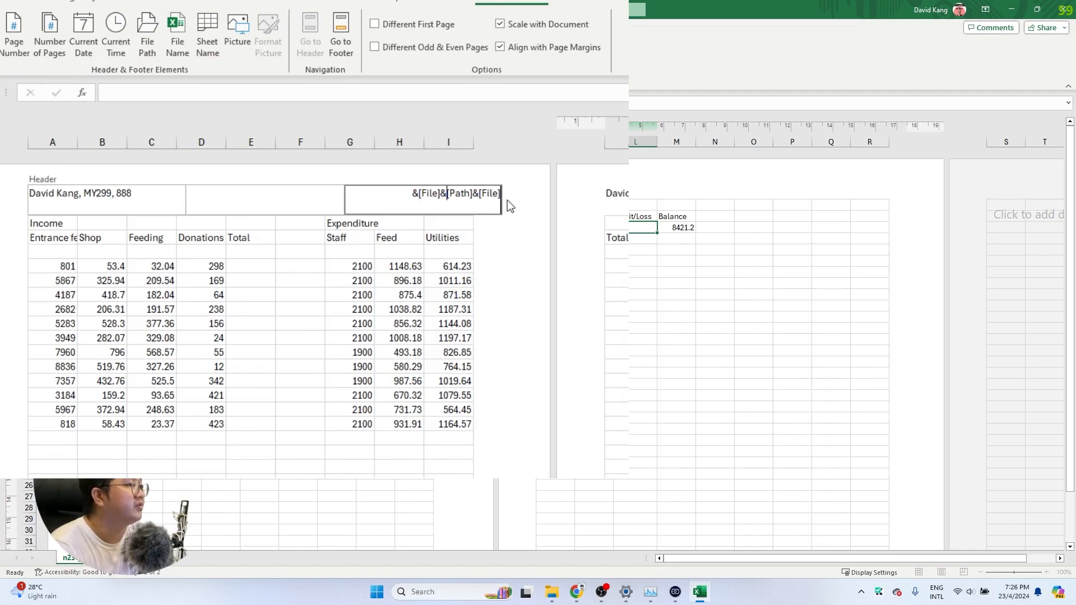
key(BackSpace)
key(BackSpace)
key(BackSpace)
key(BackSpace)
key(BackSpace)
key(BackSpace)
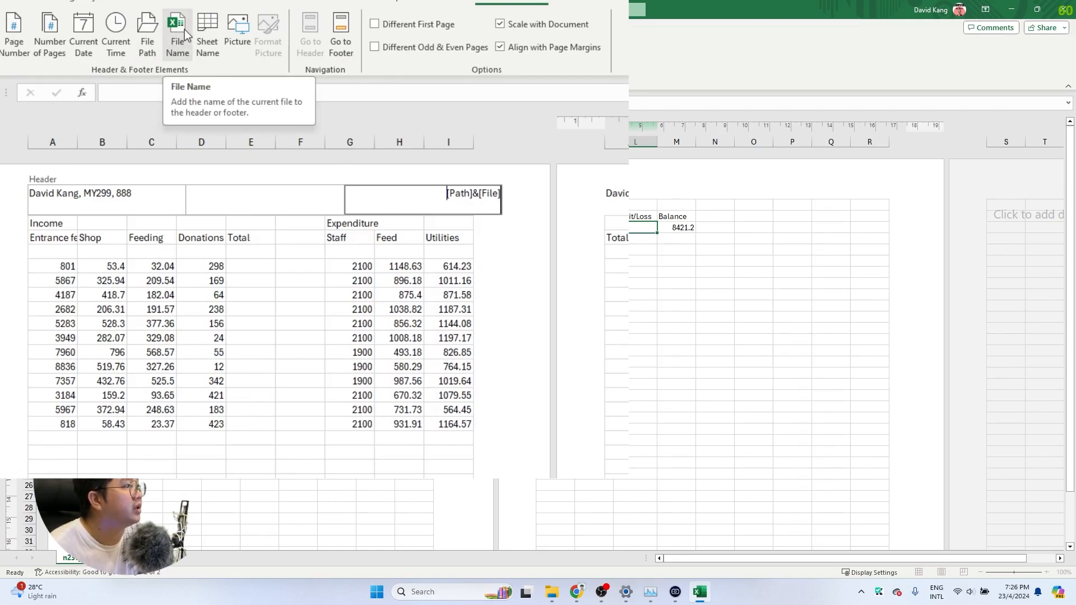
click(184, 30)
triple_click(427, 198)
click(427, 197)
key(ctrl+a)
key(Delete)
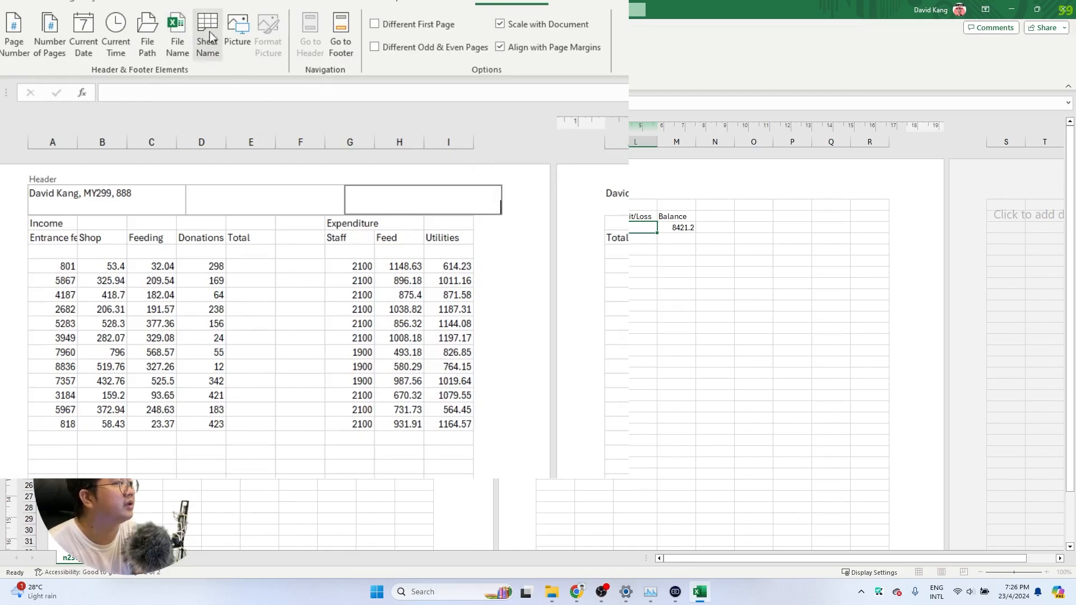
click(162, 31)
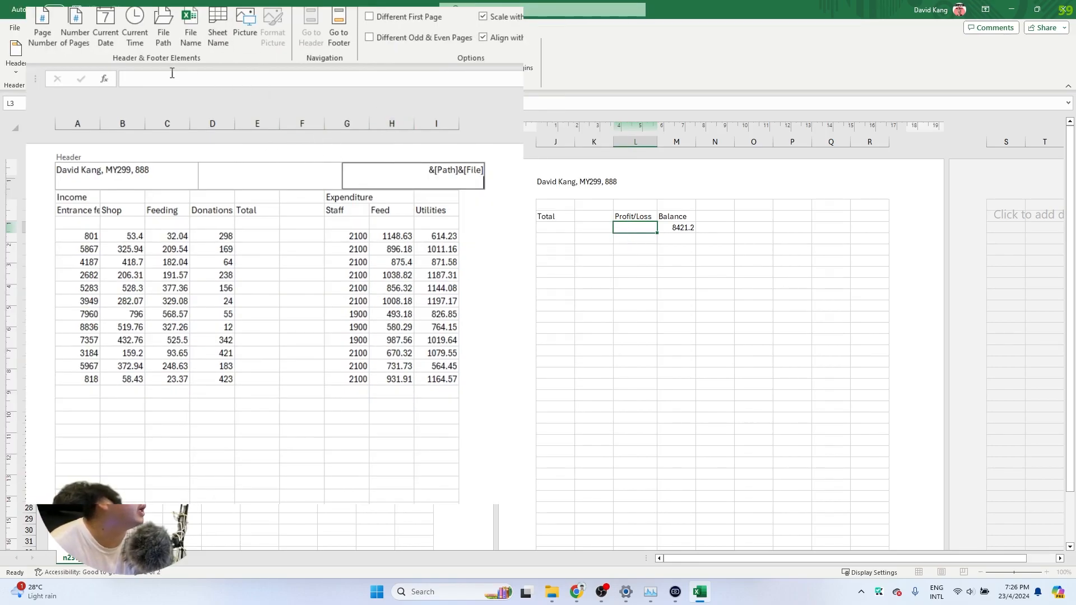
Exit the header so the full file path and name show, then switch to Normal view
click(263, 210)
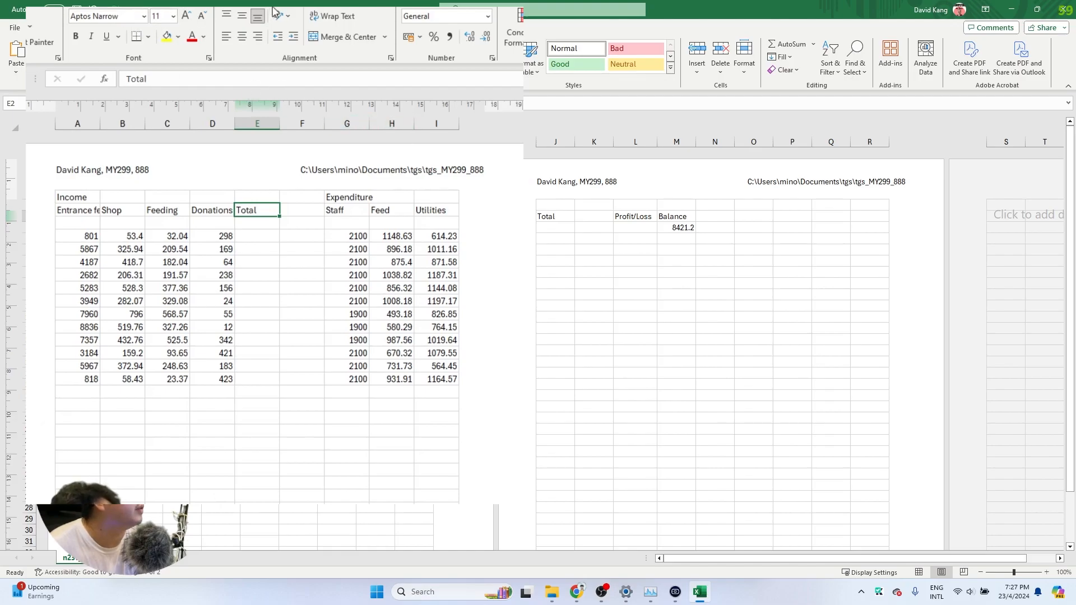
click(289, 28)
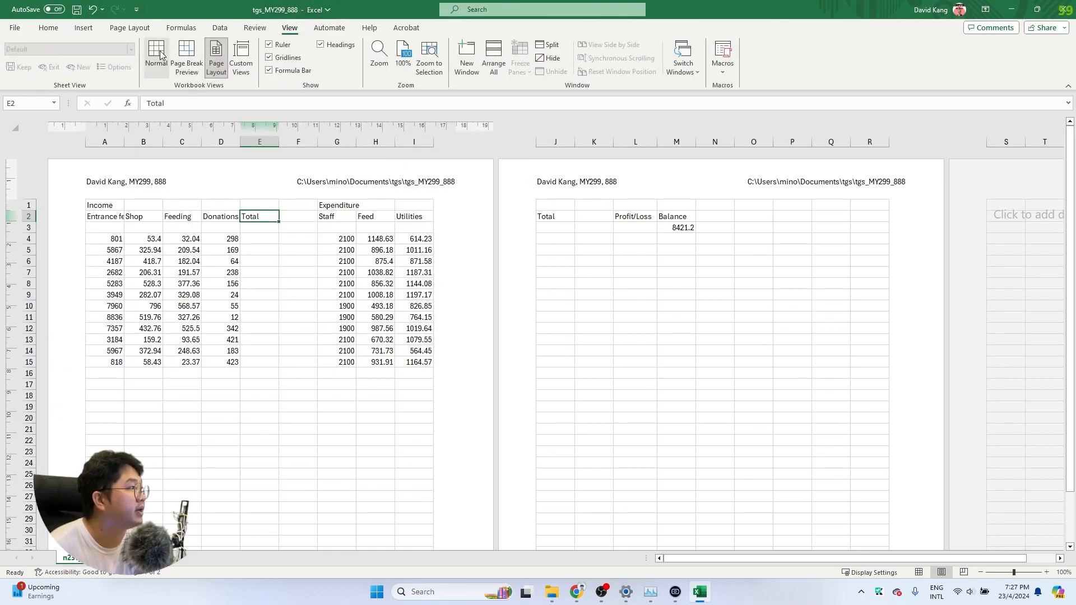
click(159, 54)
click(199, 195)
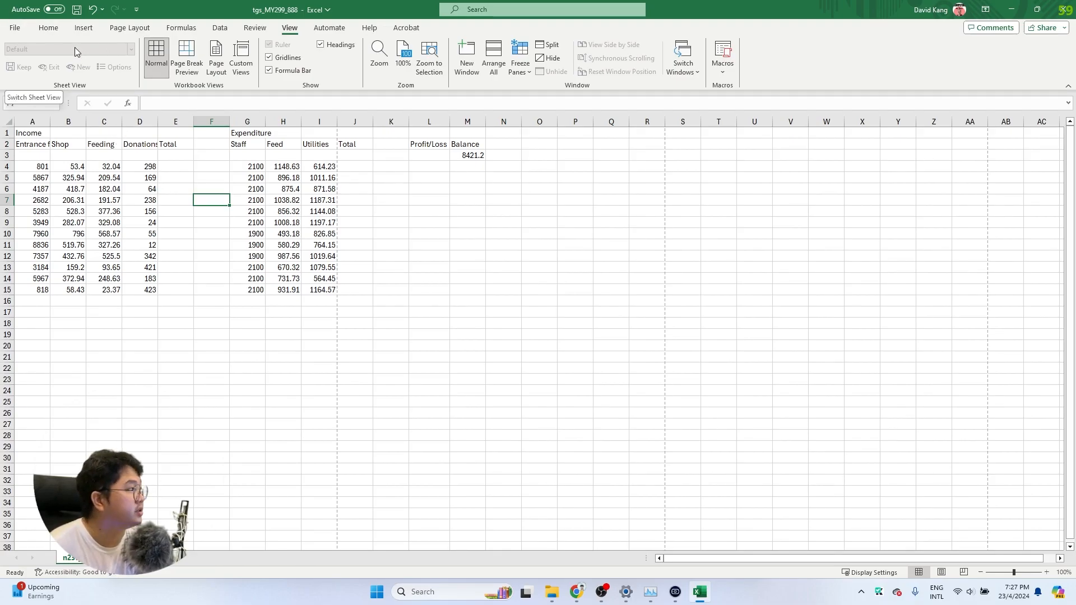
Return to Page Layout view and open the Print preview showing page 1 with both headers
click(216, 56)
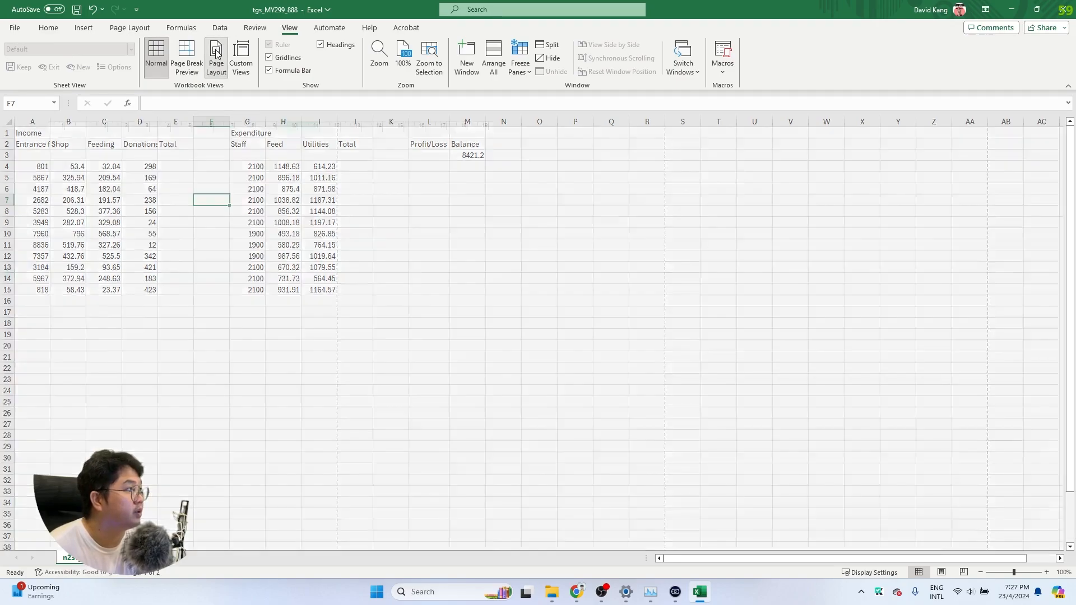
click(11, 29)
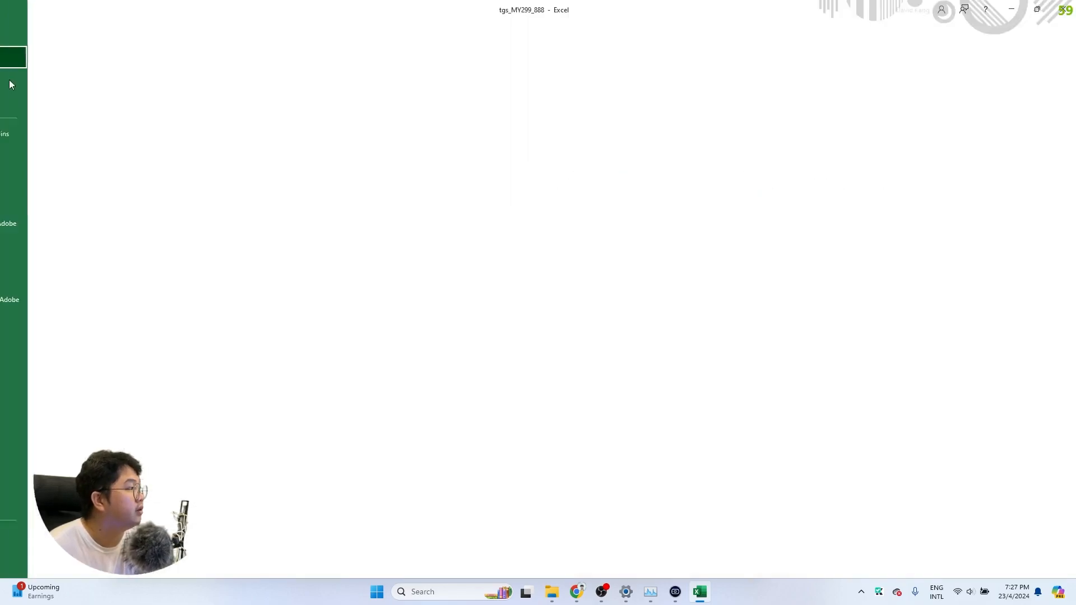
click(33, 254)
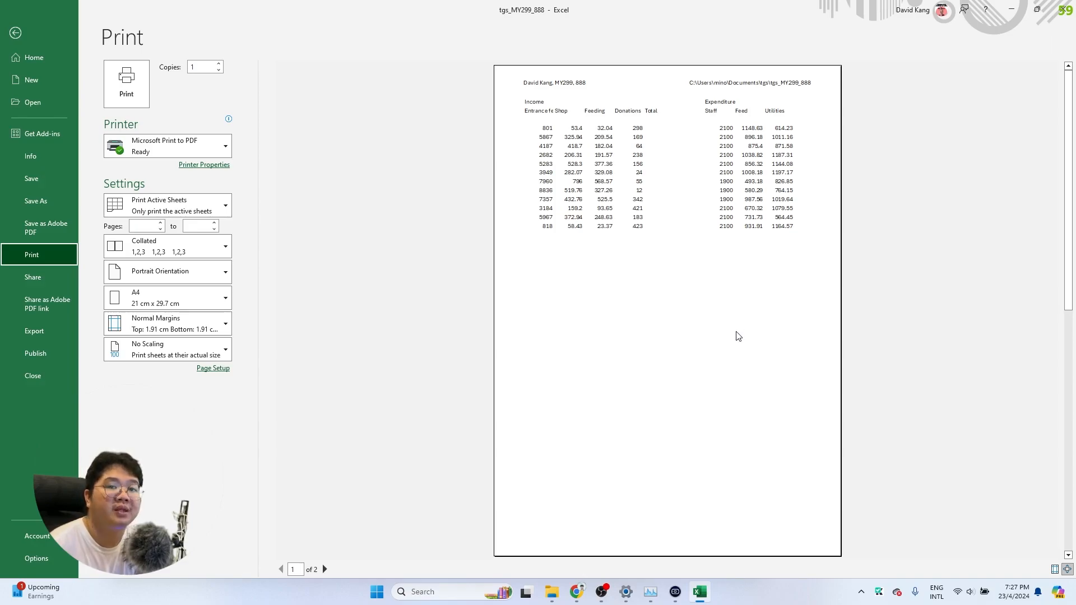
click(577, 592)
Locate and highlight the Question 9 header answer in the 0417_w23_ms_3.pdf mark scheme
key(ctrl+Tab)
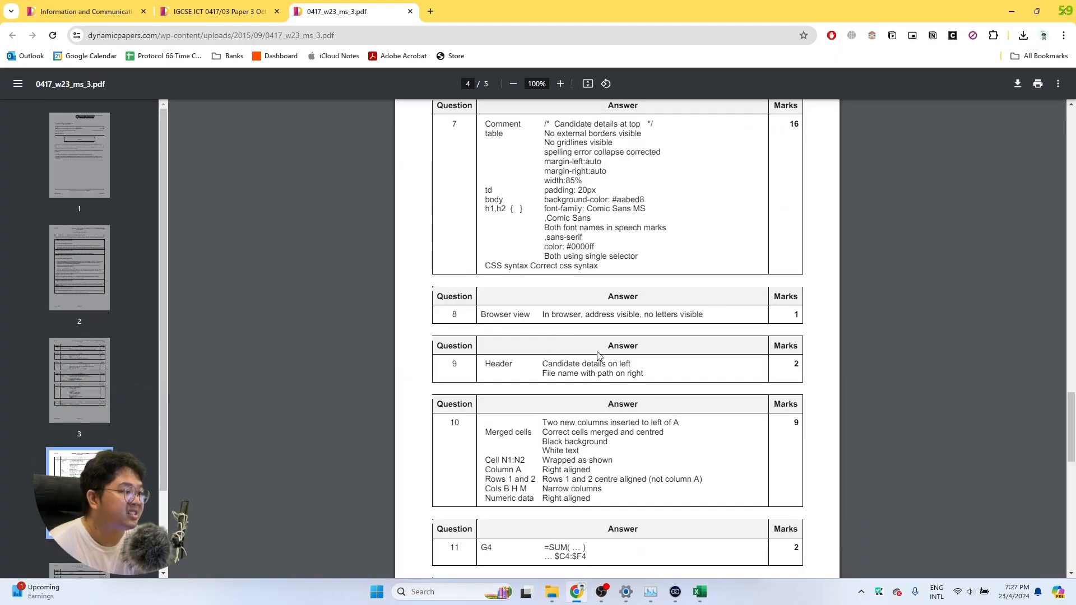
scroll(593, 353, down, 1)
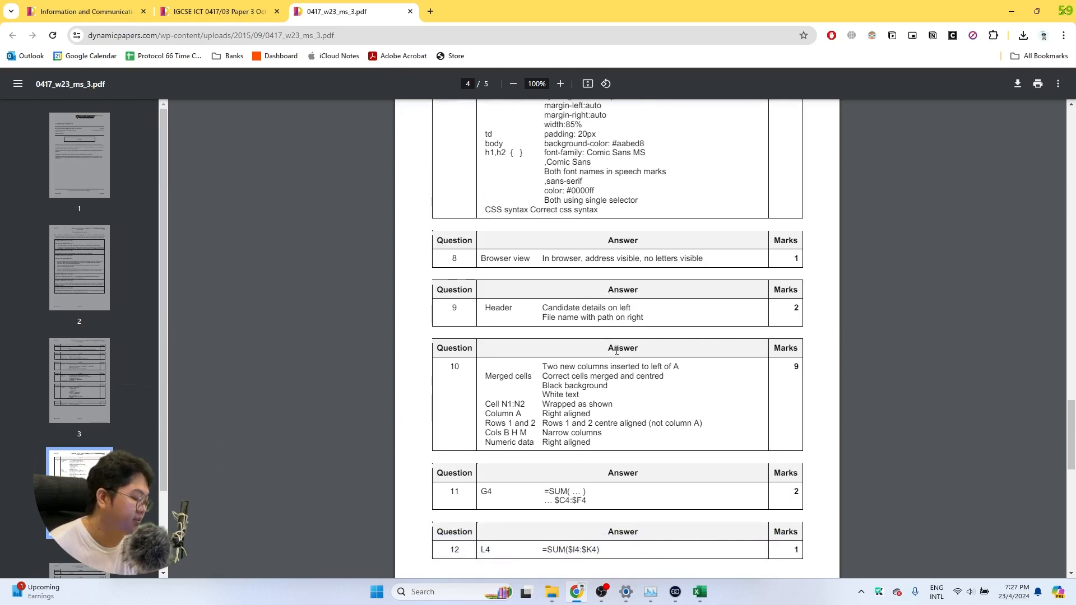
scroll(617, 350, up, 3)
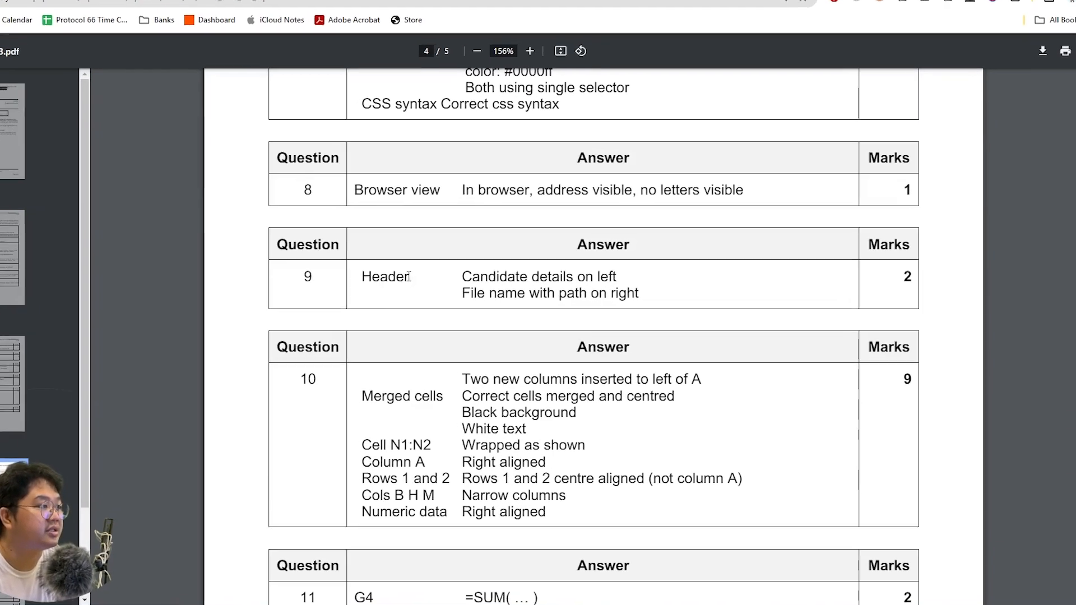
double_click(447, 284)
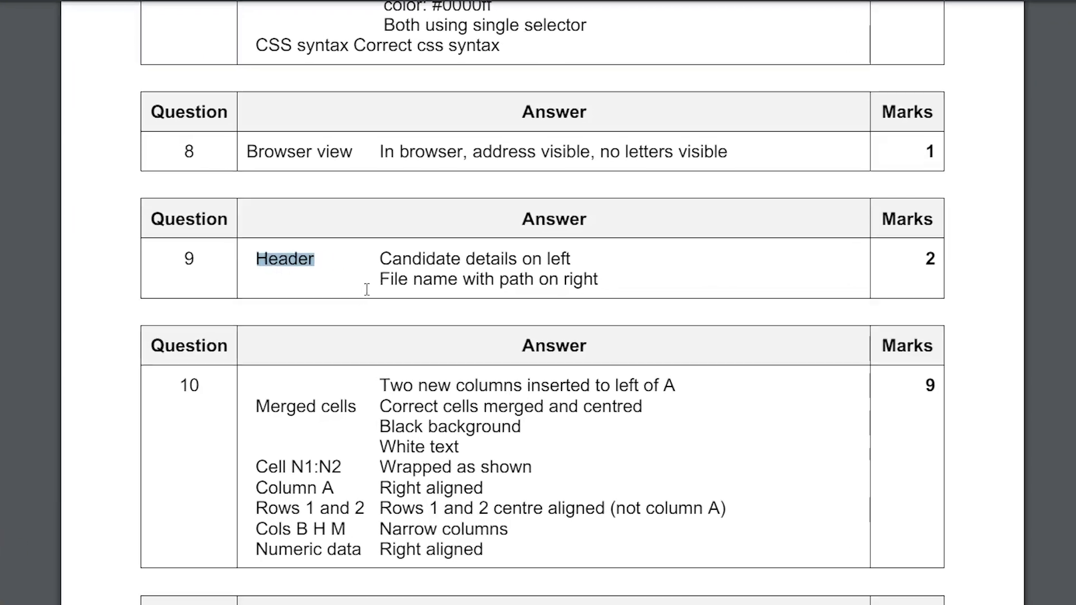
drag(356, 252, 581, 250)
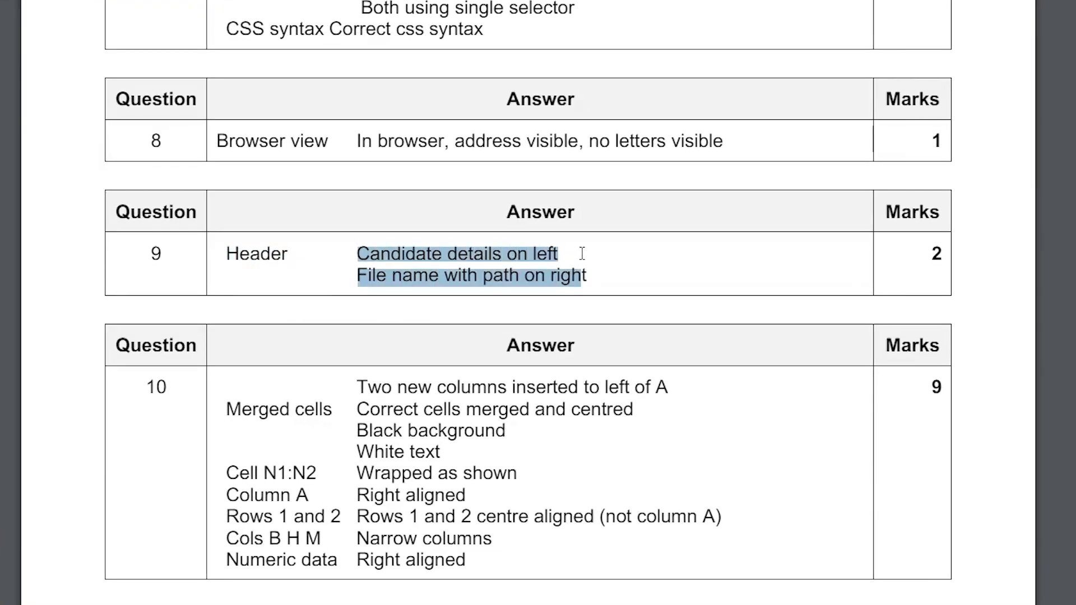
click(611, 275)
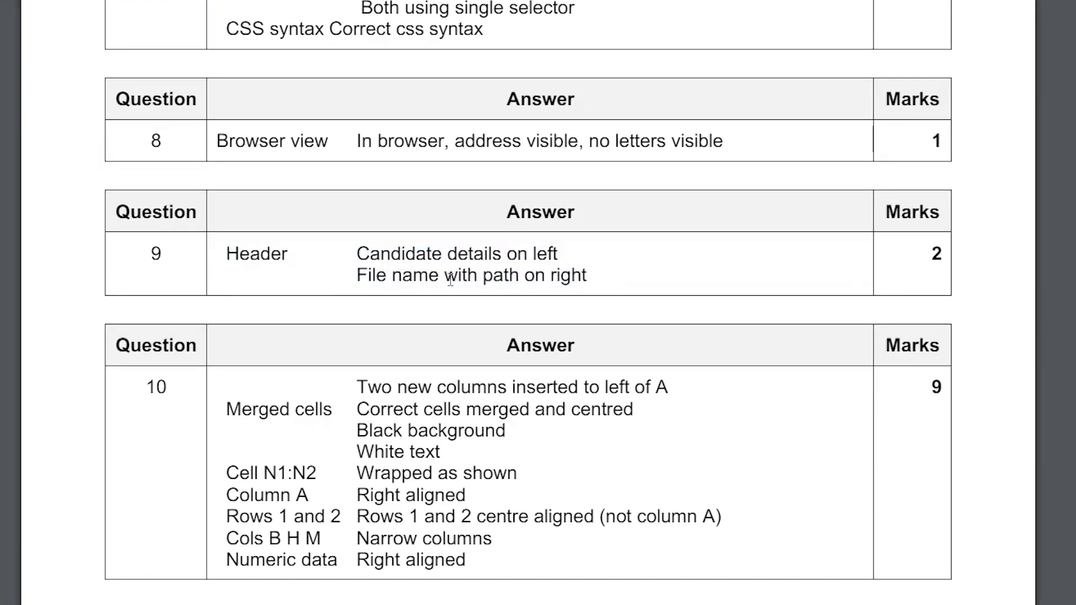